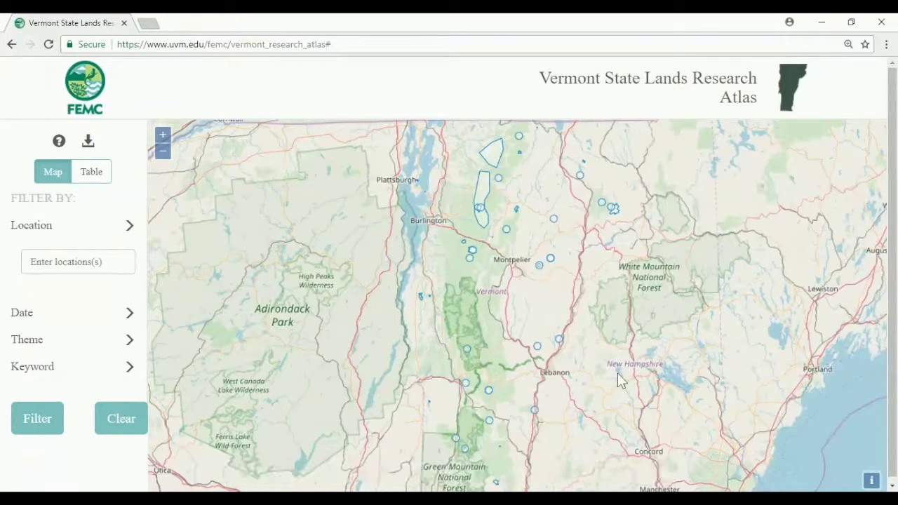
- Read and dismiss the atlas overview, then zoom in around Burlington
{"action": "left_click", "coordinate": [59, 141]}
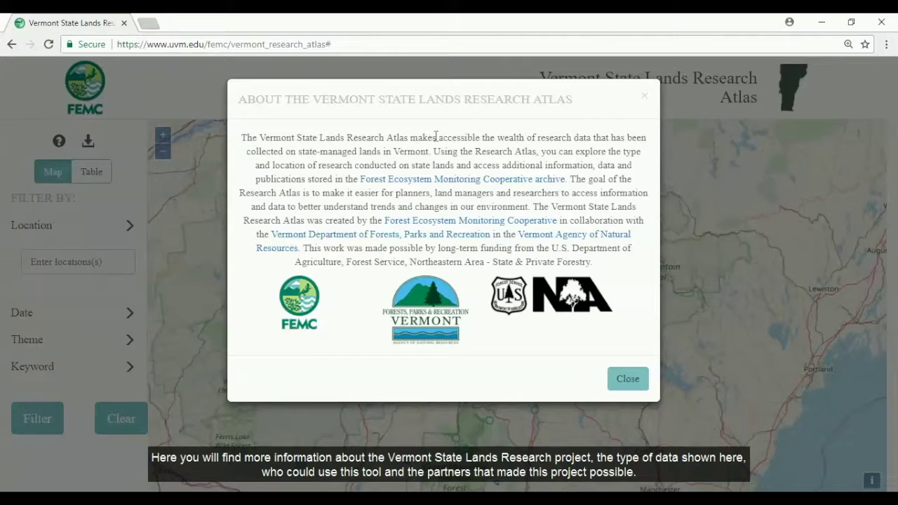
{"action": "left_click", "coordinate": [627, 378]}
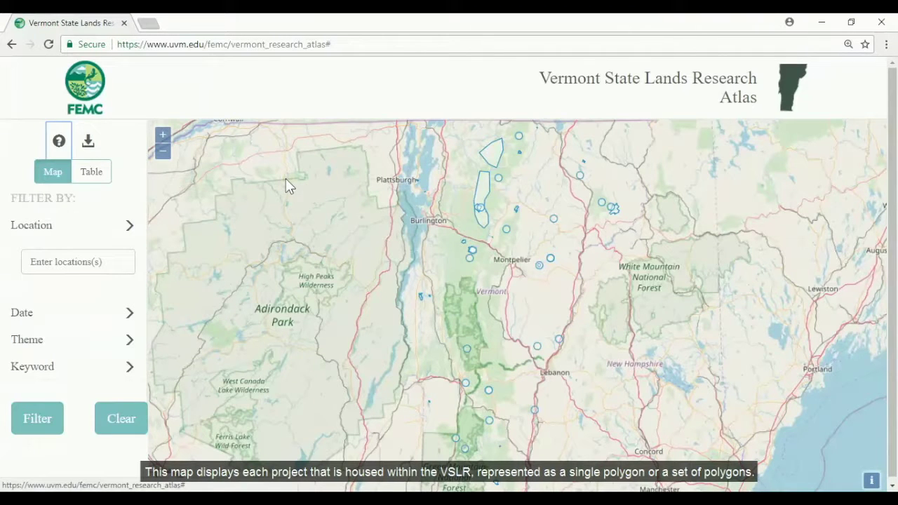
{"action": "scroll", "coordinate": [491, 195], "scroll_direction": "up", "scroll_amount": 1}
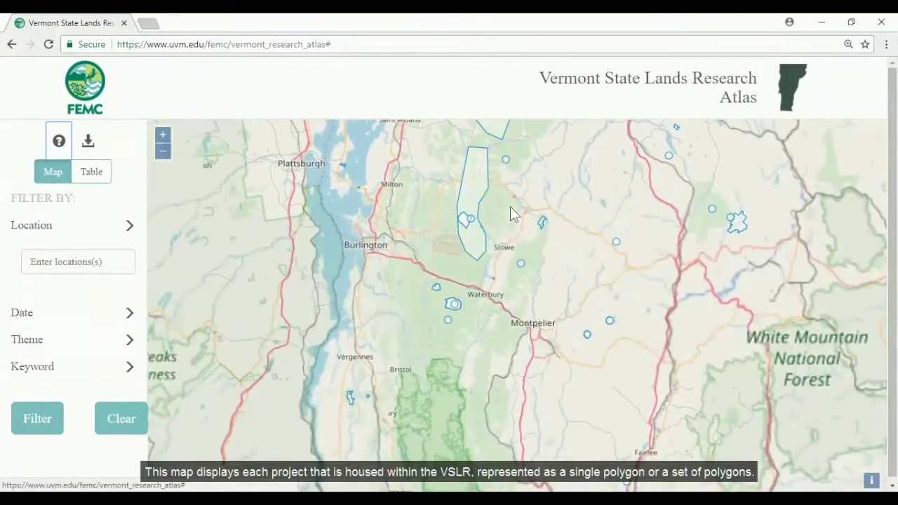
{"action": "left_click_drag", "start_coordinate": [516, 206], "coordinate": [475, 267]}
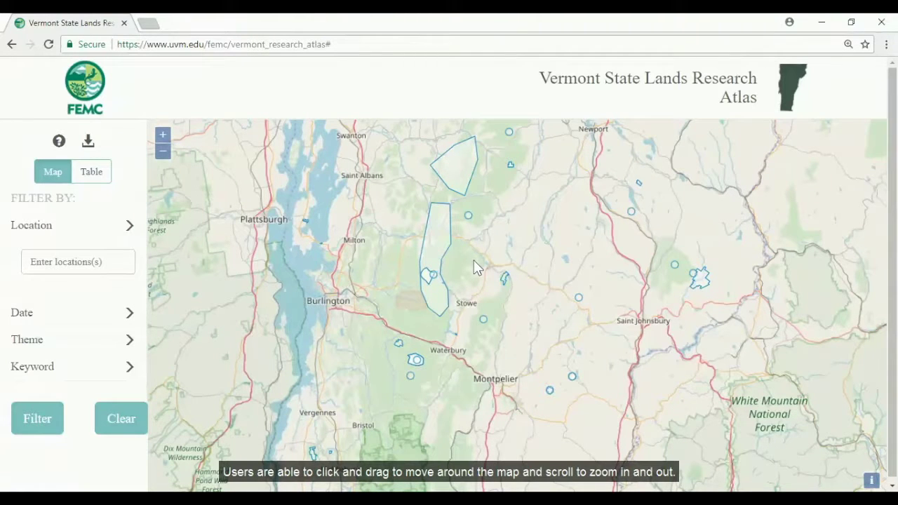
- Pan past Stowe, then zoom out to bring southern Vermont into view
{"action": "left_click_drag", "start_coordinate": [494, 259], "coordinate": [421, 203]}
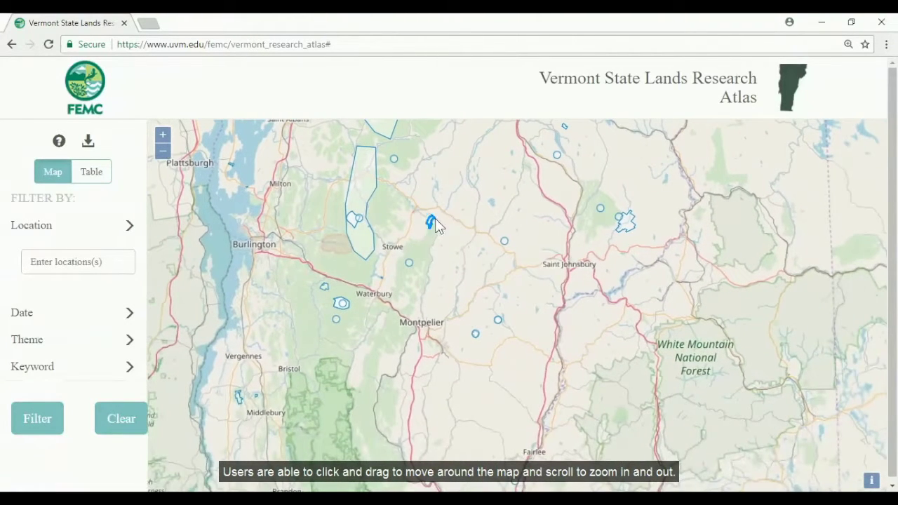
{"action": "scroll", "coordinate": [436, 249], "scroll_direction": "up", "scroll_amount": 3}
{"action": "scroll", "coordinate": [435, 249], "scroll_direction": "down", "scroll_amount": 2}
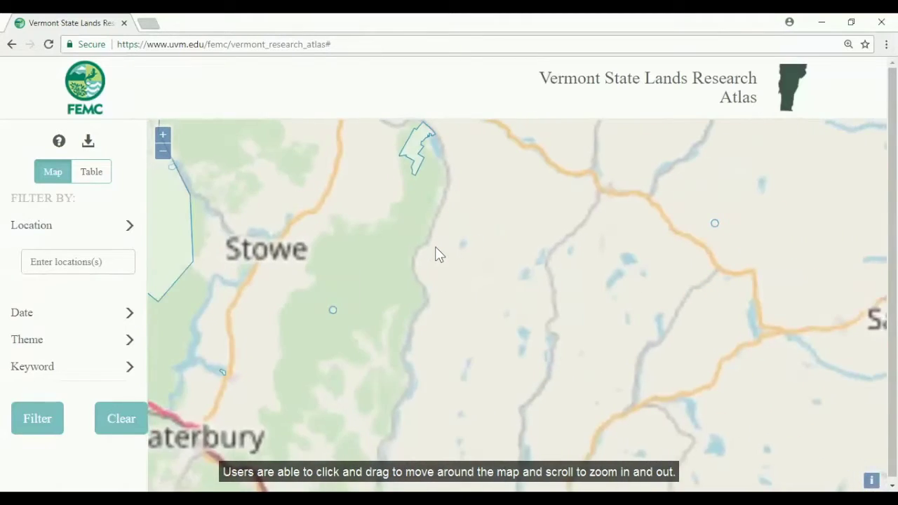
{"action": "scroll", "coordinate": [436, 249], "scroll_direction": "down", "scroll_amount": 2}
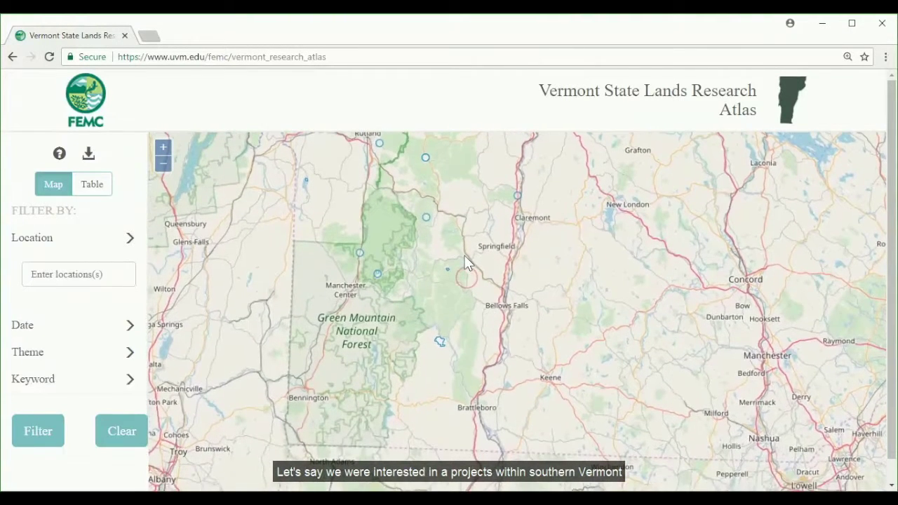
- Review the Forest Bird Surveys popup near Manchester Center, including permit status and dates, then close it
{"action": "left_click", "coordinate": [381, 278]}
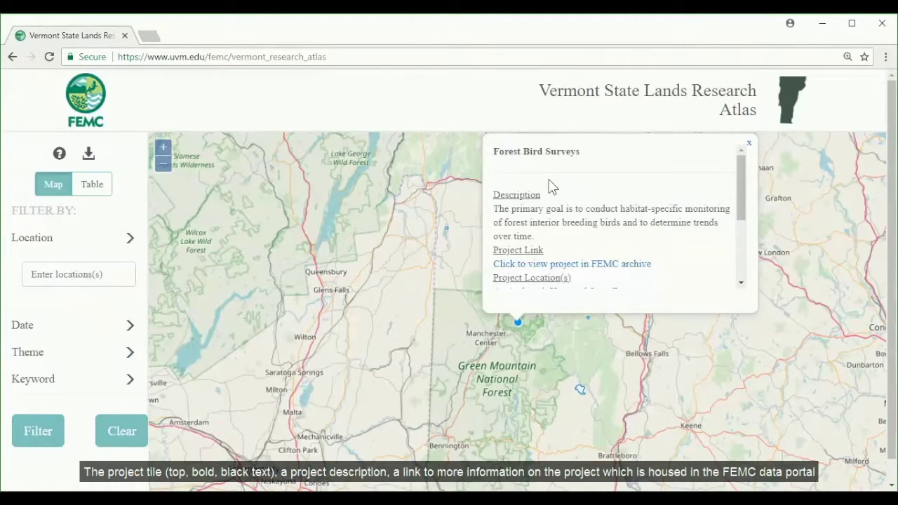
{"action": "scroll", "coordinate": [552, 242], "scroll_direction": "down", "scroll_amount": 1}
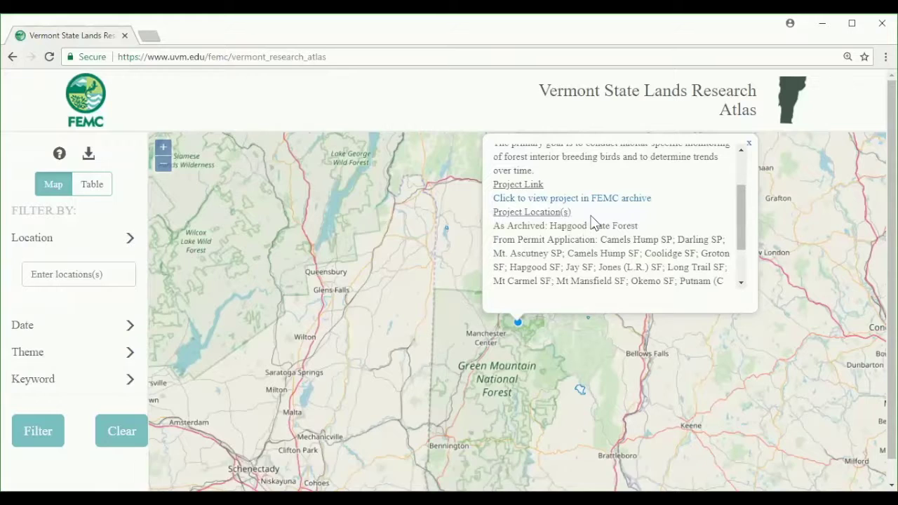
{"action": "scroll", "coordinate": [603, 210], "scroll_direction": "down", "scroll_amount": 1}
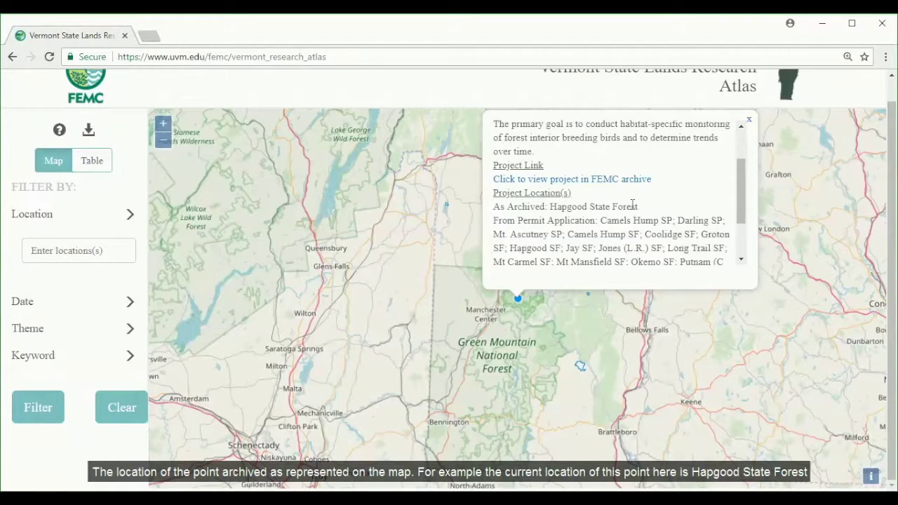
{"action": "scroll", "coordinate": [632, 206], "scroll_direction": "down", "scroll_amount": 2}
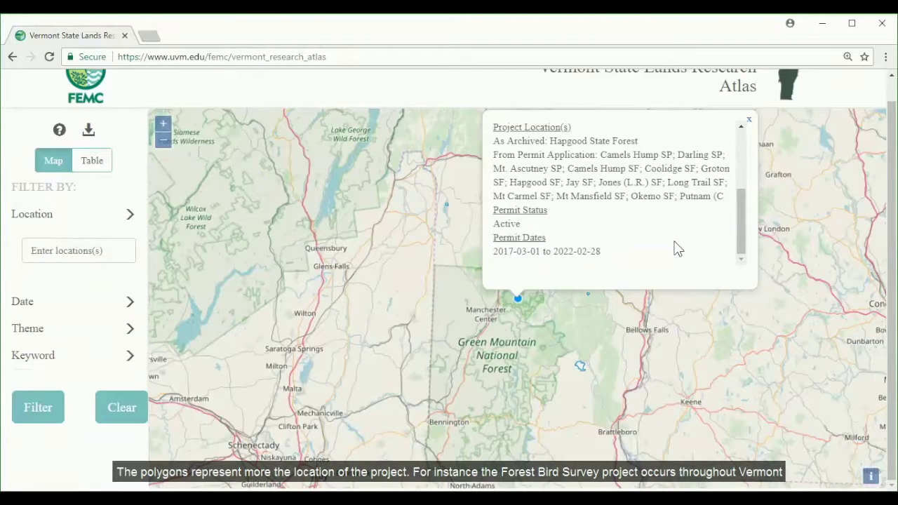
{"action": "left_click", "coordinate": [749, 119]}
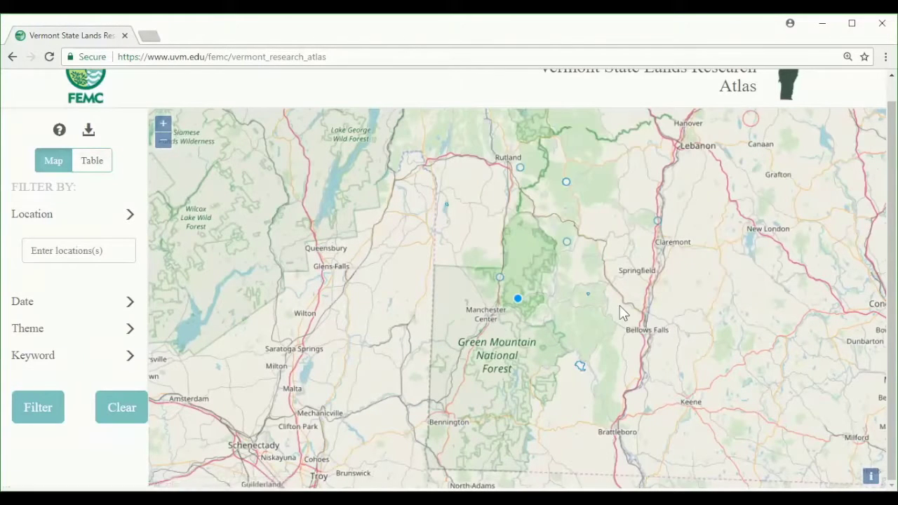
- Preview details of several nearby project markers, then close the popup
{"action": "left_click", "coordinate": [567, 241]}
{"action": "left_click", "coordinate": [583, 232]}
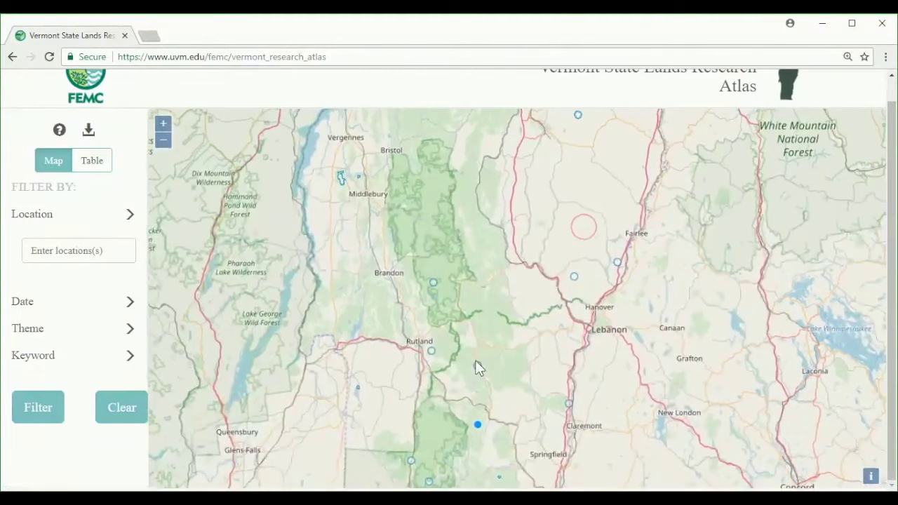
{"action": "left_click", "coordinate": [477, 367]}
{"action": "left_click", "coordinate": [748, 119]}
- Pan to northern Vermont, check a marker there, and open the location filter list
{"action": "left_click_drag", "start_coordinate": [491, 126], "coordinate": [513, 257]}
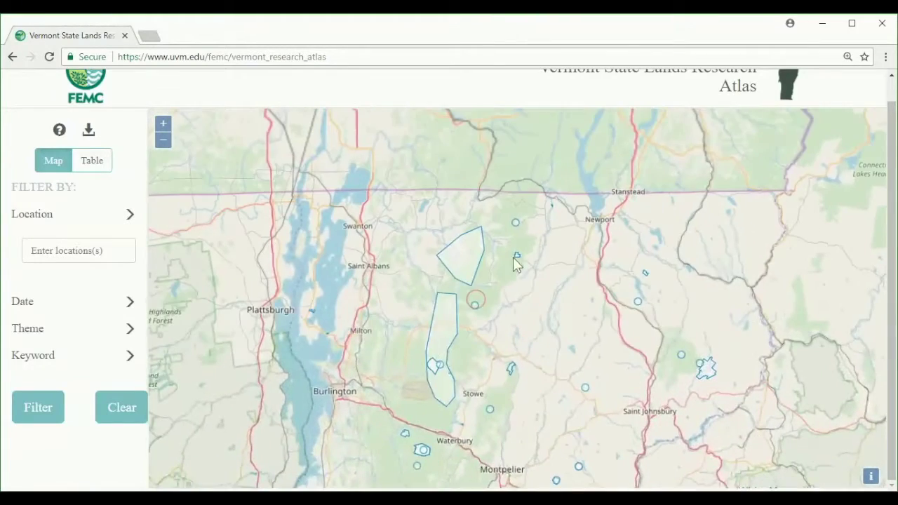
{"action": "left_click", "coordinate": [515, 223]}
{"action": "left_click", "coordinate": [748, 119]}
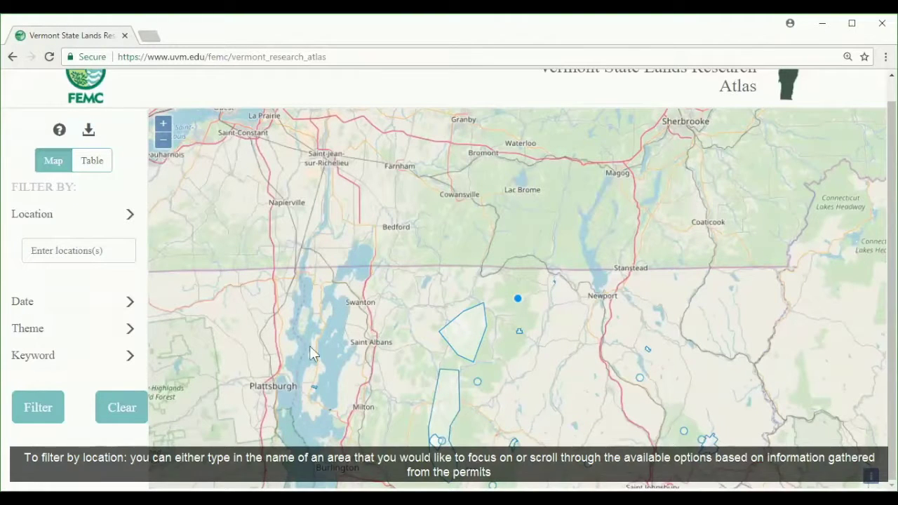
{"action": "left_click", "coordinate": [79, 245]}
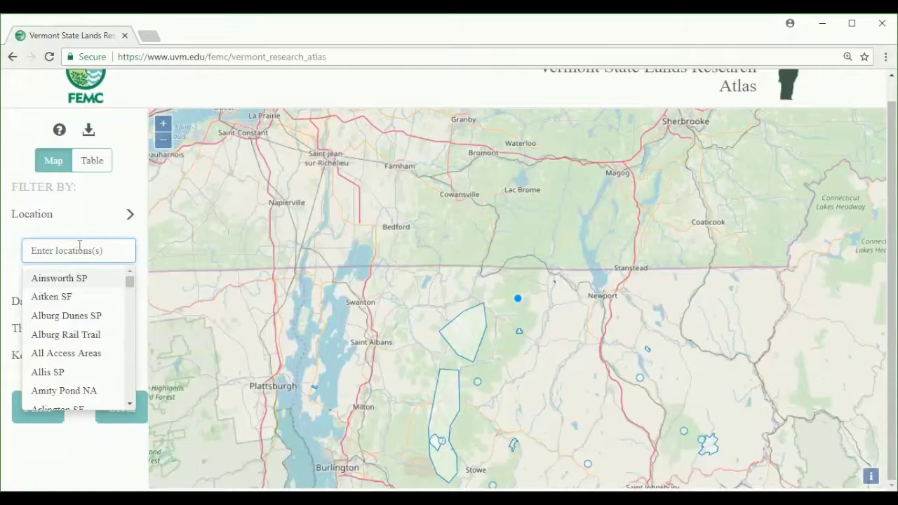
- Filter locations to Camels Hump SF, Aiken SF and Mt Mansfield SF
{"action": "scroll", "coordinate": [84, 298], "scroll_direction": "down", "scroll_amount": 3}
{"action": "scroll", "coordinate": [82, 300], "scroll_direction": "down", "scroll_amount": 10}
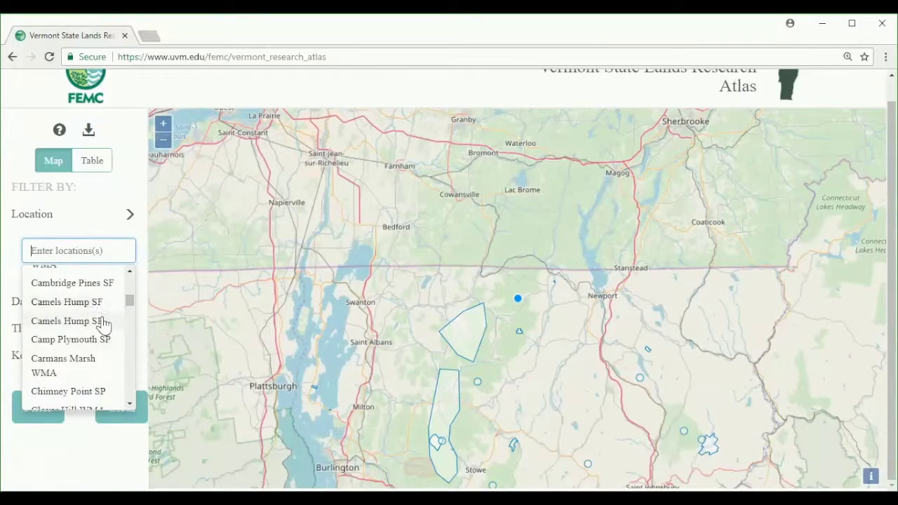
{"action": "left_click", "coordinate": [92, 315]}
{"action": "type", "text": "Aiken SF"}
{"action": "key", "text": "Return"}
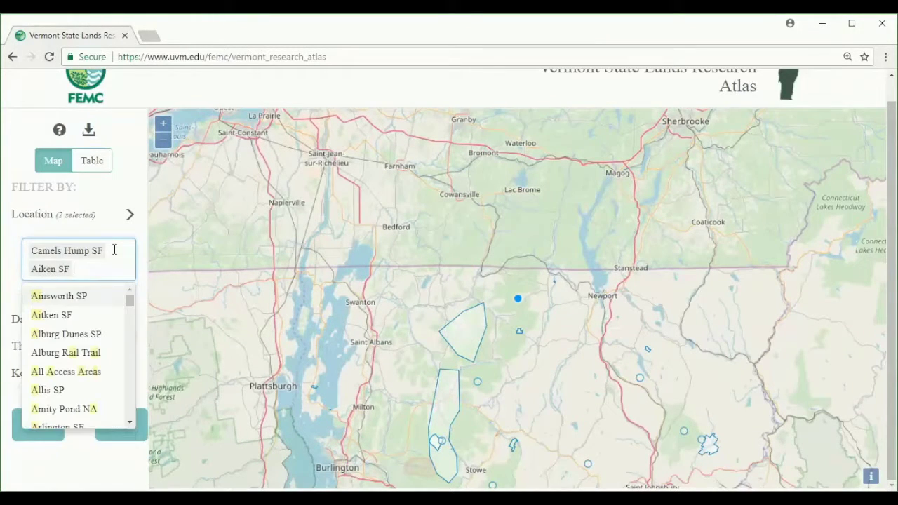
{"action": "scroll", "coordinate": [86, 350], "scroll_direction": "down", "scroll_amount": 20}
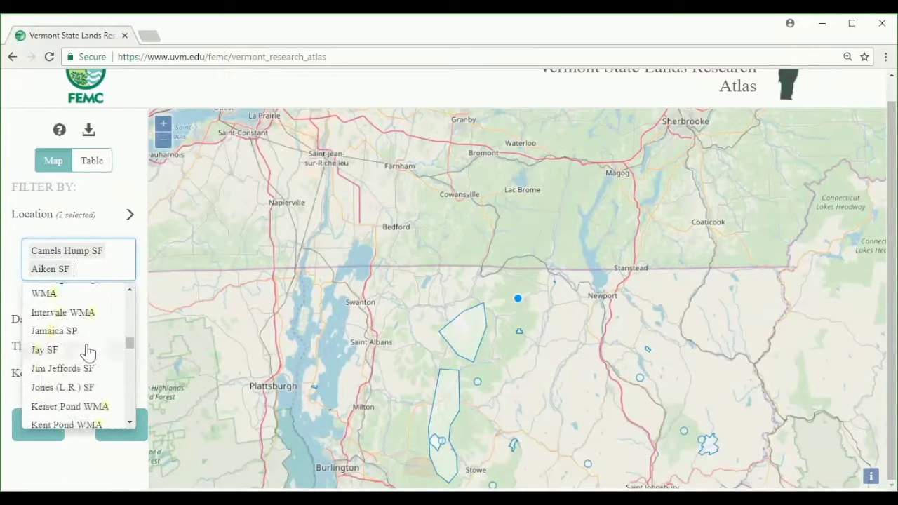
{"action": "scroll", "coordinate": [87, 351], "scroll_direction": "down", "scroll_amount": 10}
{"action": "left_click", "coordinate": [87, 350]}
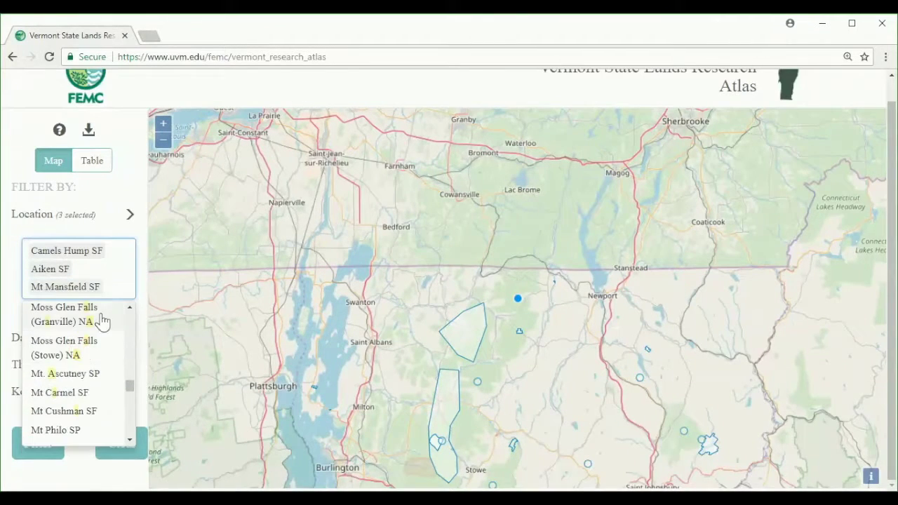
{"action": "left_click", "coordinate": [141, 236]}
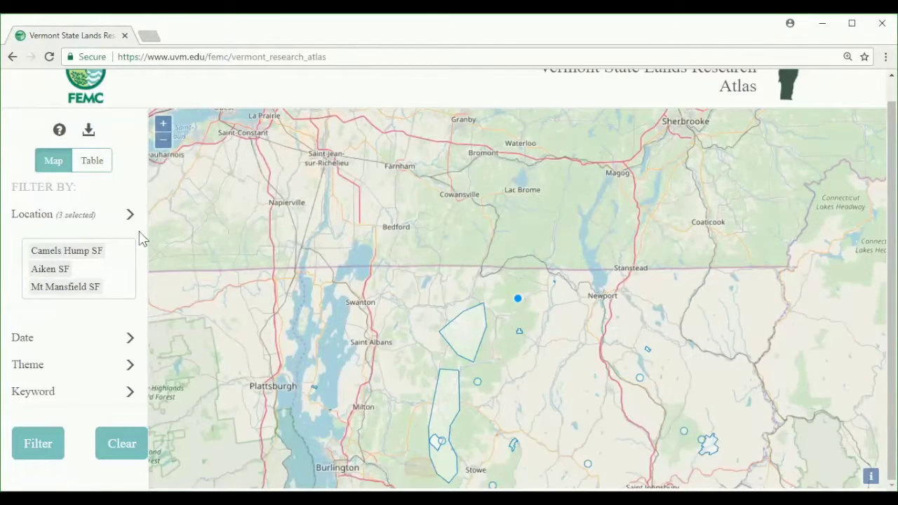
- Limit the date filter to projects from 2017 onward
{"action": "left_click", "coordinate": [126, 339]}
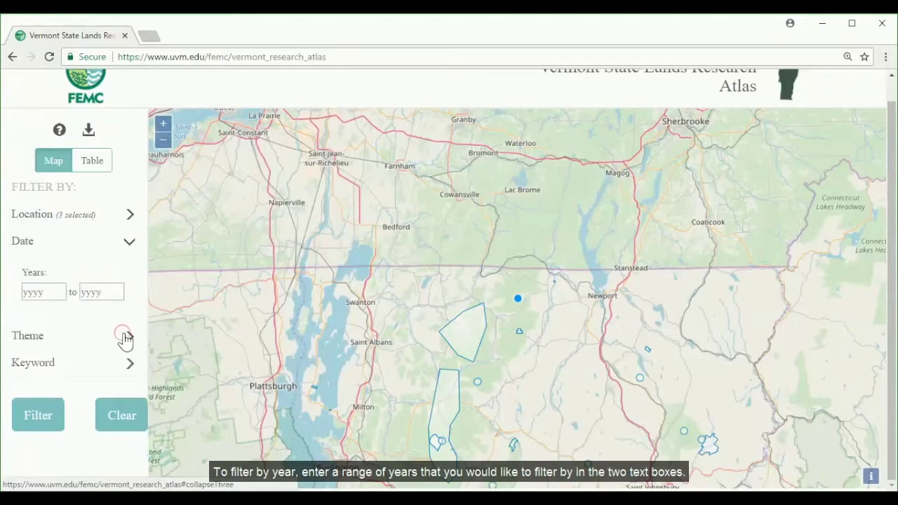
{"action": "left_click", "coordinate": [54, 288]}
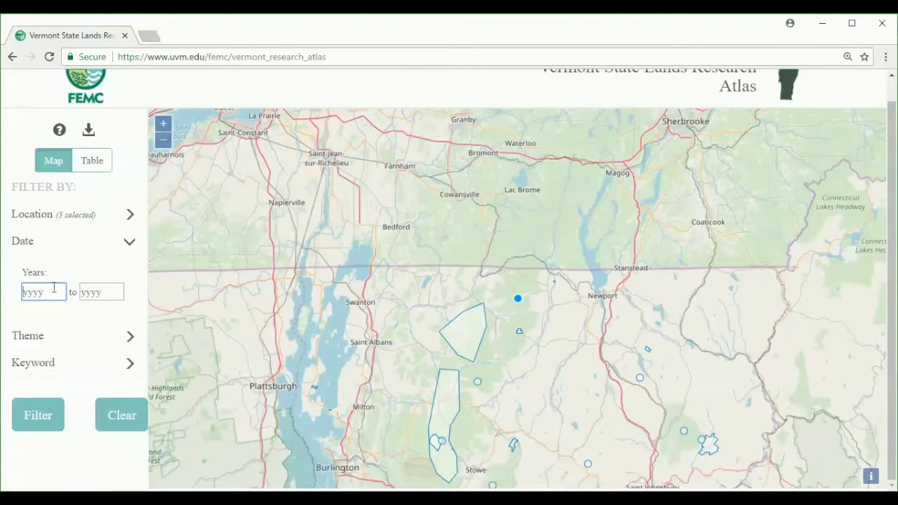
{"action": "type", "text": "2017"}
{"action": "left_click", "coordinate": [99, 292]}
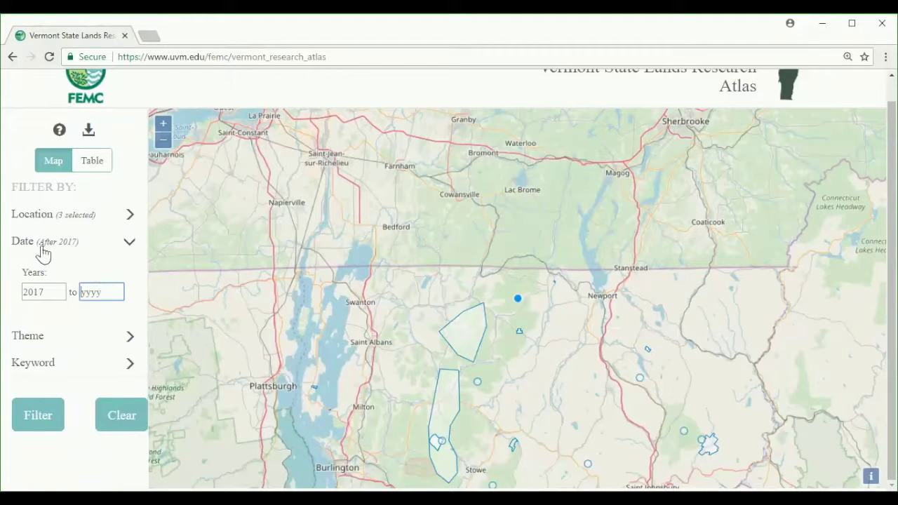
{"action": "left_click", "coordinate": [130, 337]}
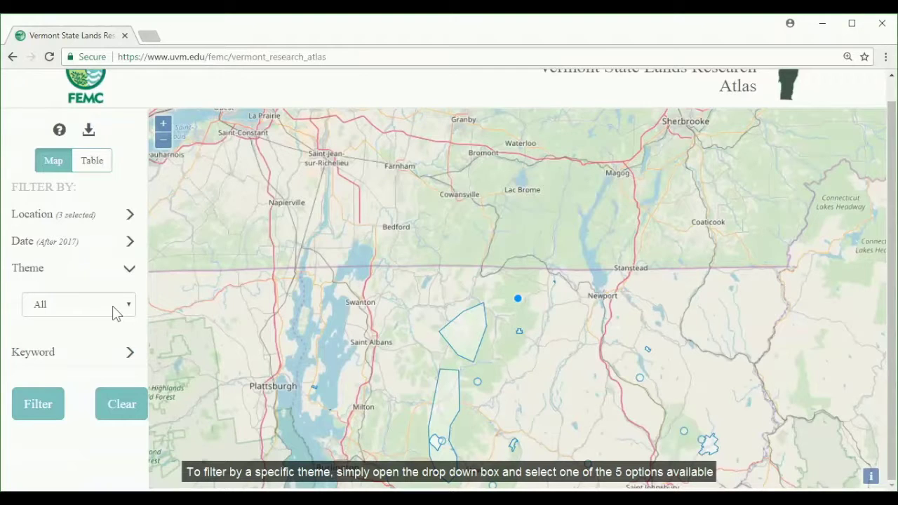
- Choose the Wildlife theme and the 'birds' keyword, then apply all filters
{"action": "left_click", "coordinate": [114, 309]}
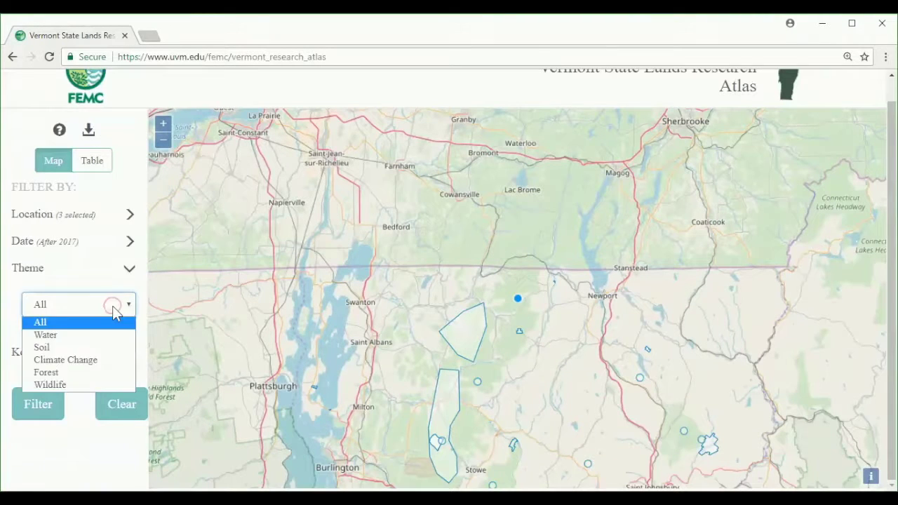
{"action": "left_click", "coordinate": [102, 384]}
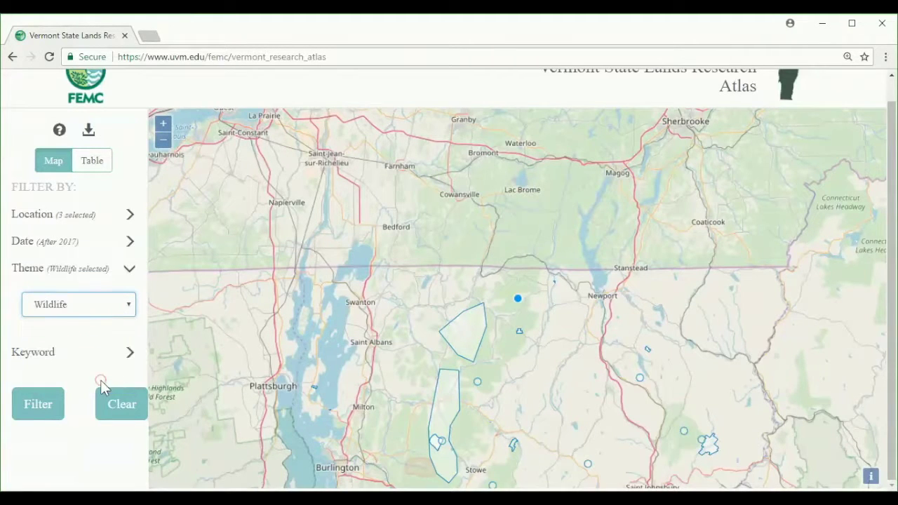
{"action": "left_click", "coordinate": [131, 351]}
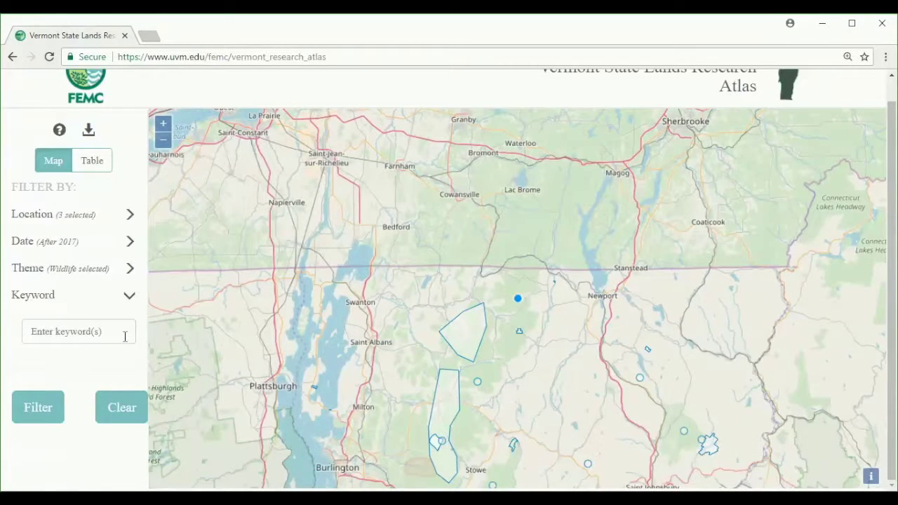
{"action": "left_click", "coordinate": [125, 337]}
{"action": "scroll", "coordinate": [111, 382], "scroll_direction": "down", "scroll_amount": 5}
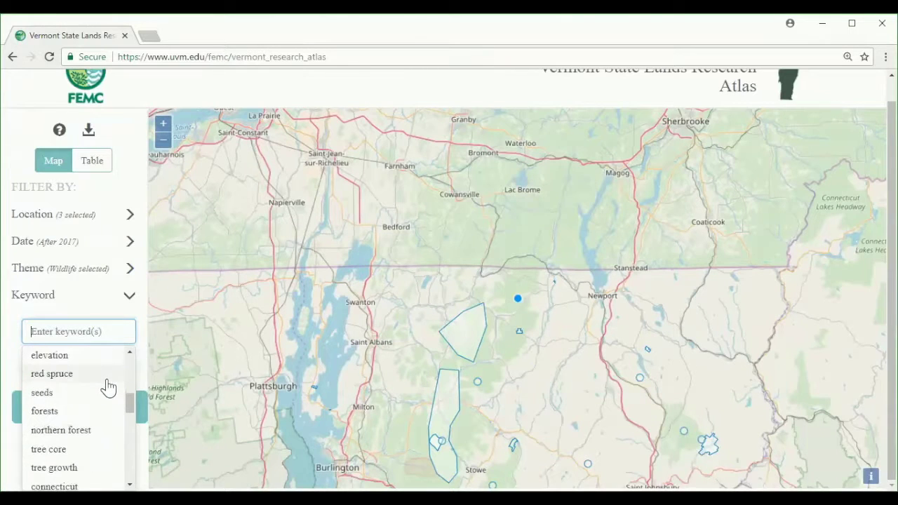
{"action": "scroll", "coordinate": [106, 396], "scroll_direction": "down", "scroll_amount": 3}
{"action": "left_click", "coordinate": [100, 409]}
{"action": "left_click", "coordinate": [140, 326]}
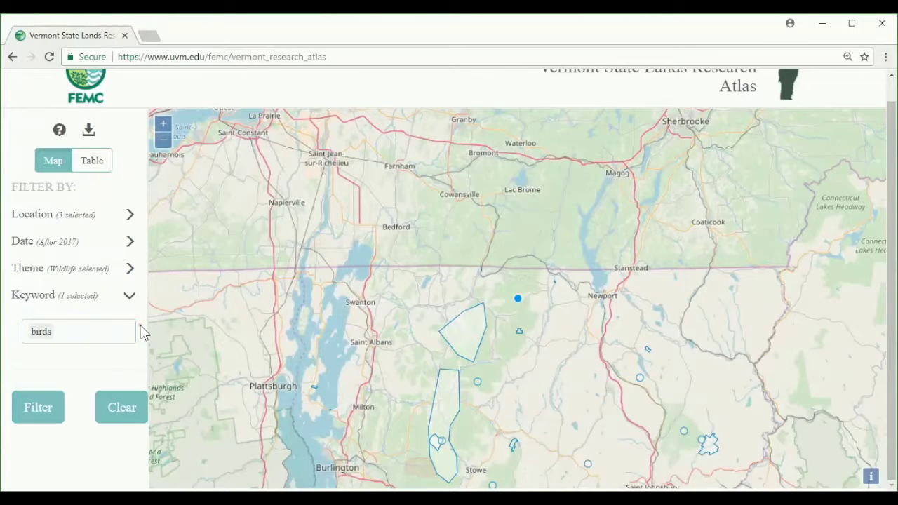
{"action": "left_click", "coordinate": [55, 406]}
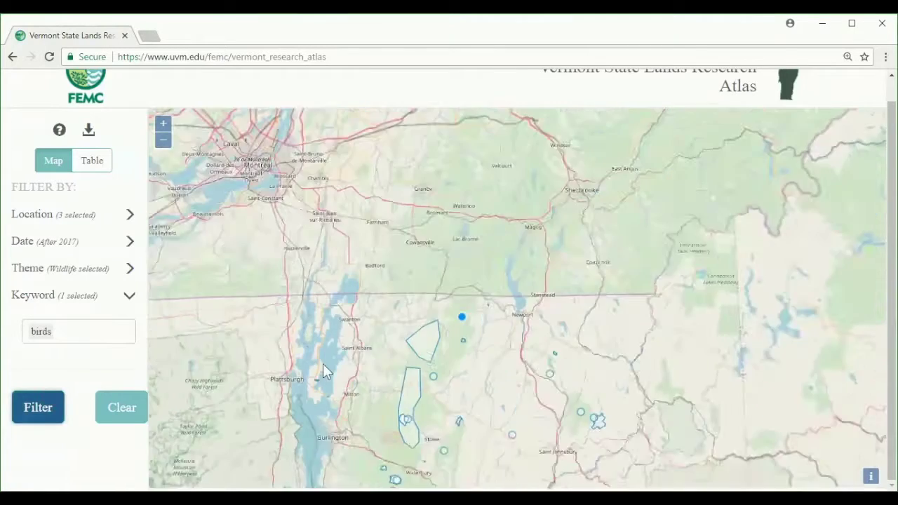
- Check the filtered Forest Bird Surveys point, recentre the map, and show results as a table
{"action": "scroll", "coordinate": [349, 243], "scroll_direction": "down", "scroll_amount": 1}
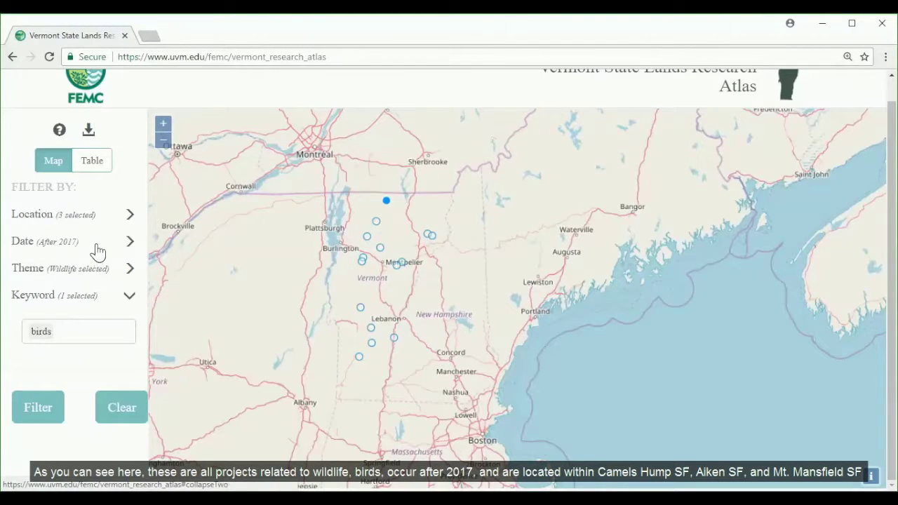
{"action": "left_click", "coordinate": [376, 220]}
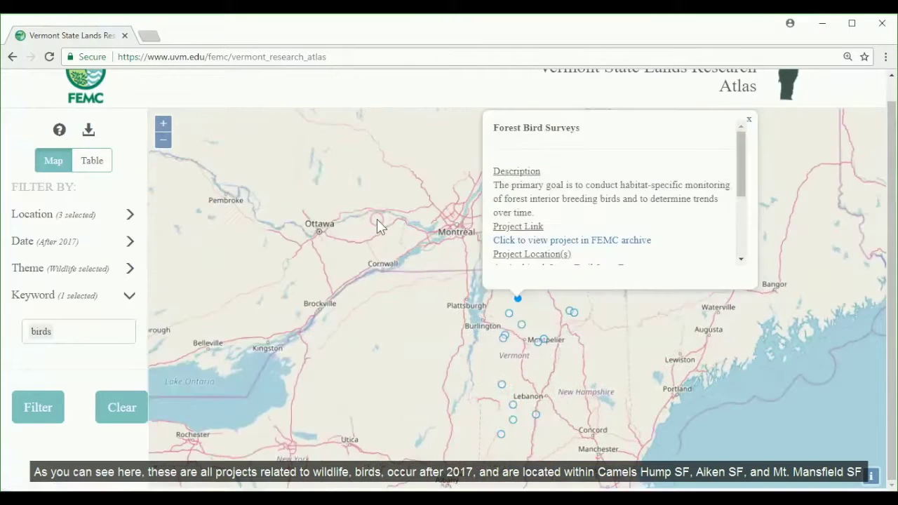
{"action": "left_click", "coordinate": [752, 123]}
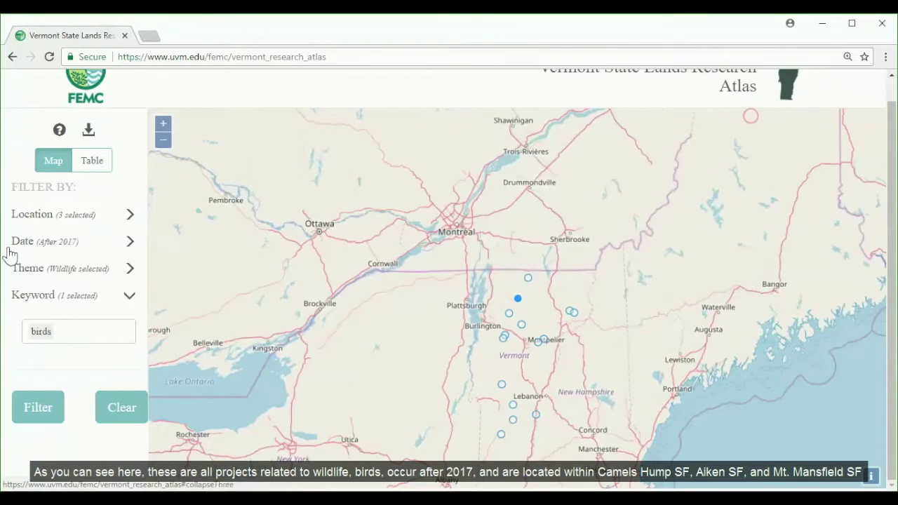
{"action": "left_click", "coordinate": [85, 218]}
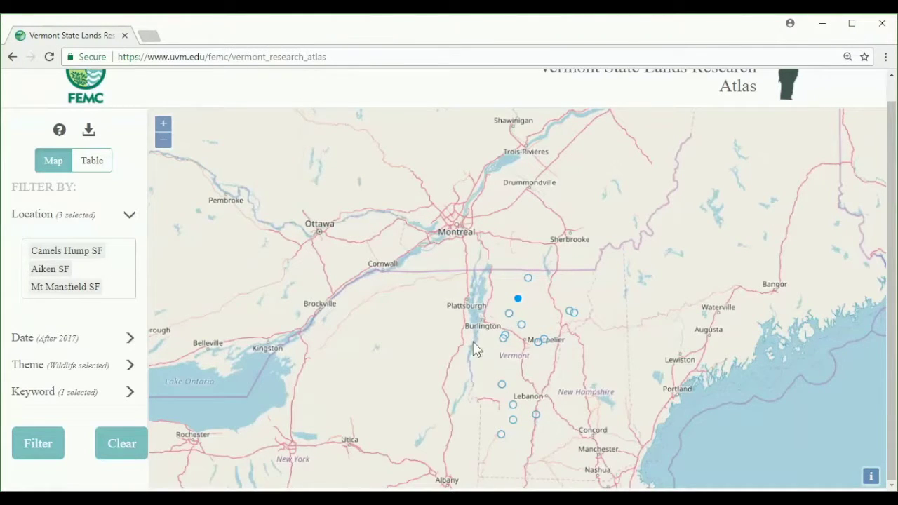
{"action": "left_click_drag", "start_coordinate": [472, 341], "coordinate": [425, 273]}
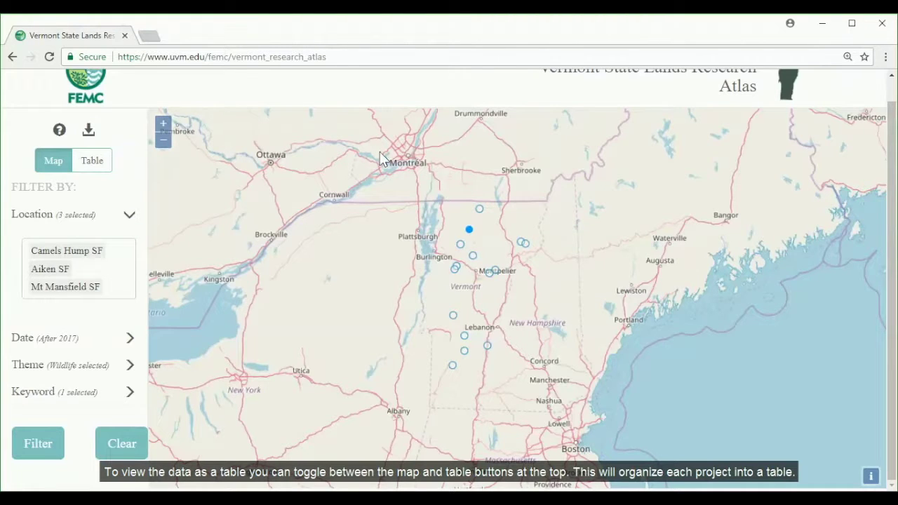
{"action": "left_click", "coordinate": [90, 164]}
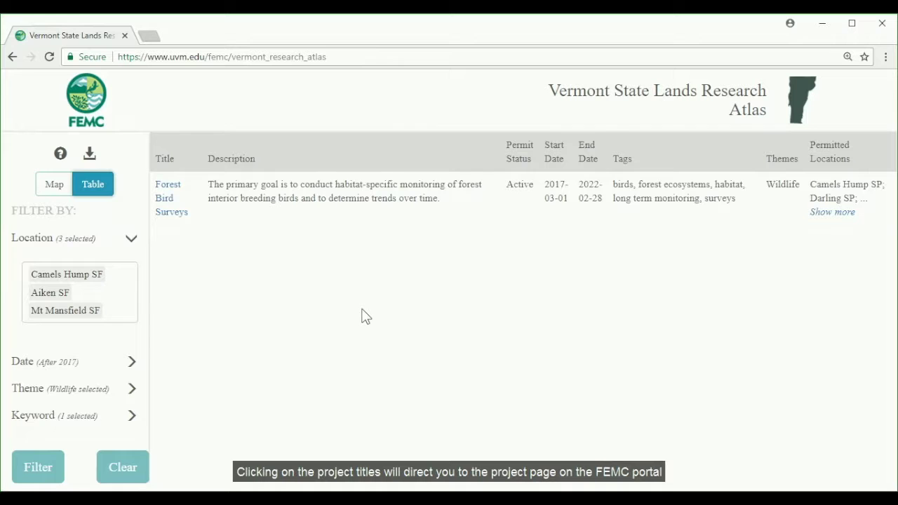
- Open and review the Forest Bird Surveys archive page, then return to the atlas tab
{"action": "left_click", "coordinate": [168, 204]}
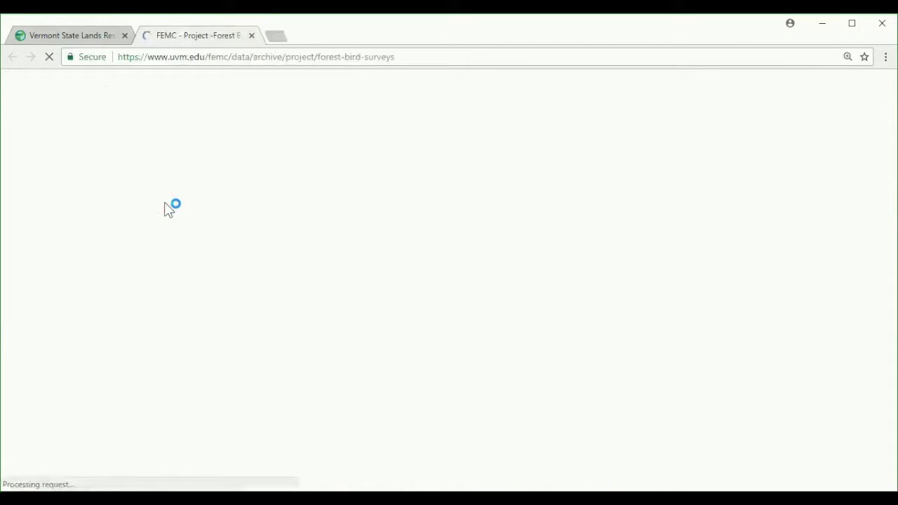
{"action": "scroll", "coordinate": [322, 228], "scroll_direction": "down", "scroll_amount": 2}
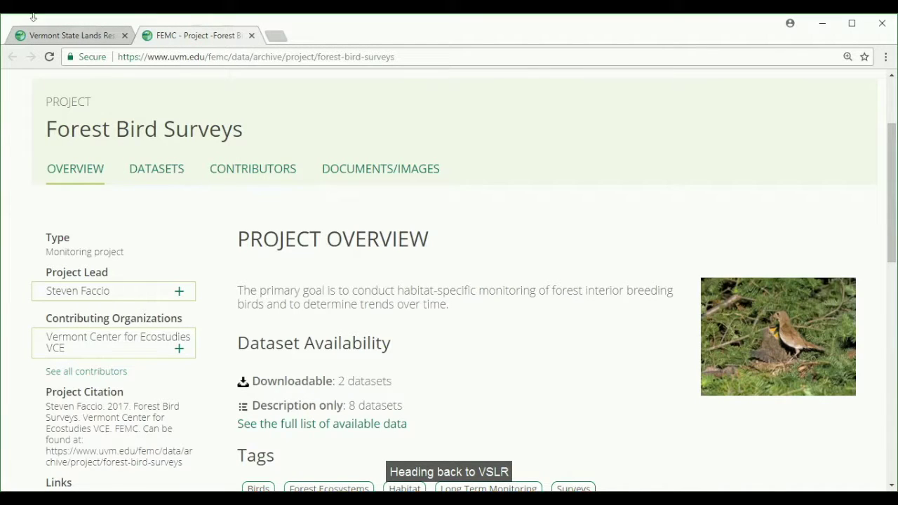
{"action": "left_click", "coordinate": [51, 35]}
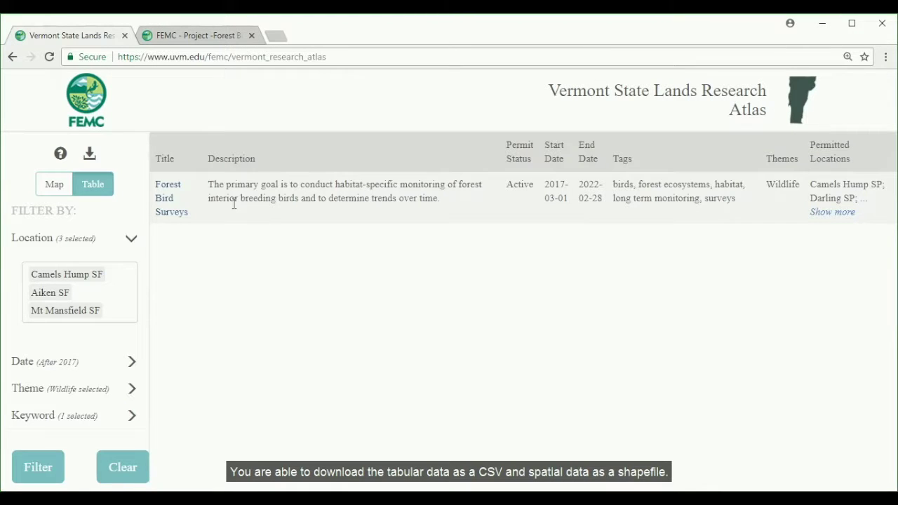
- Download the project table as a CSV file
{"action": "left_click", "coordinate": [89, 153]}
{"action": "left_click", "coordinate": [115, 176]}
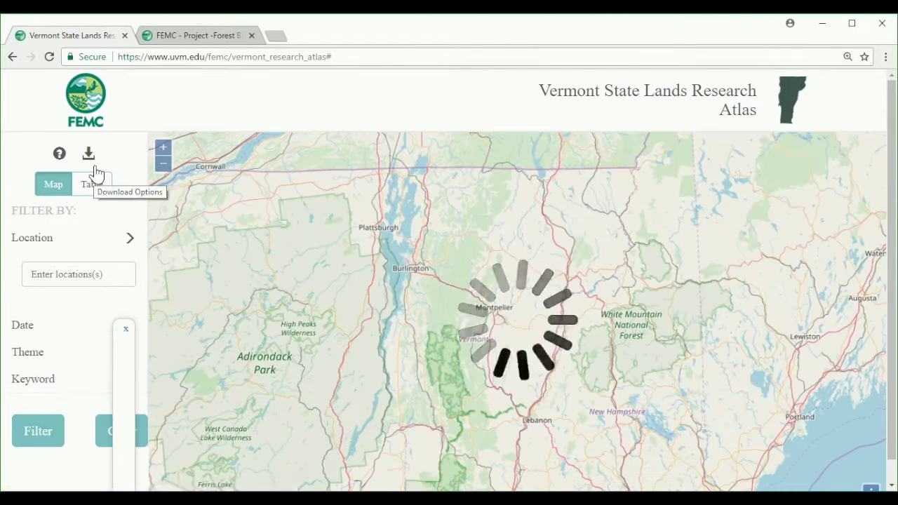